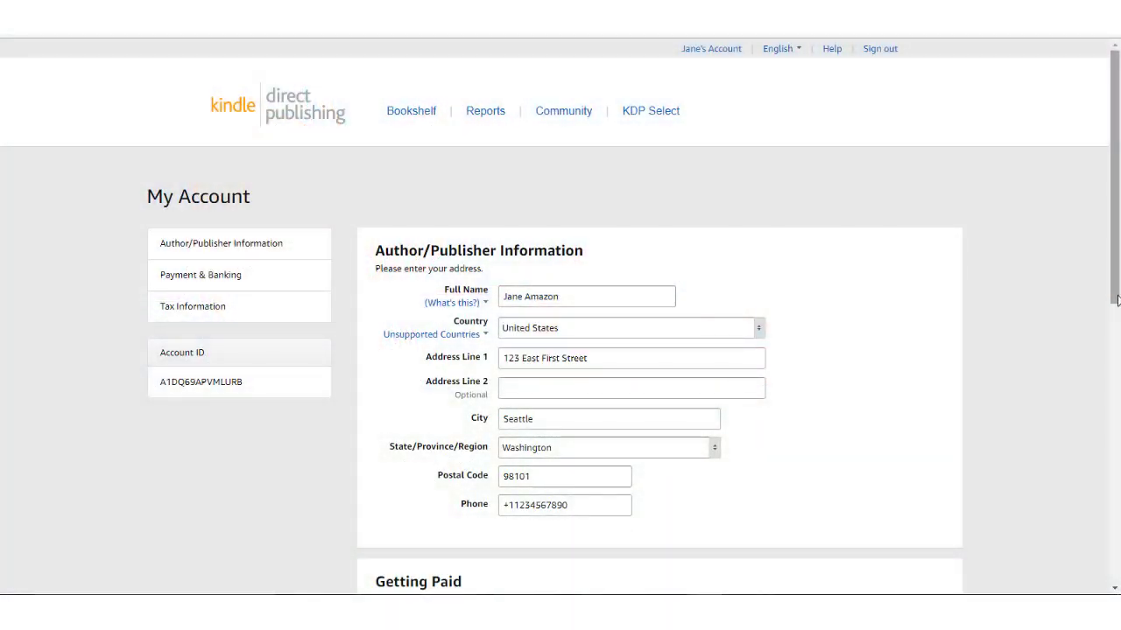
Start the tax interview with recipient Individual/Sole-Proprietor and U.S. person left at Yes.
scroll(1117, 301, "down", 3)
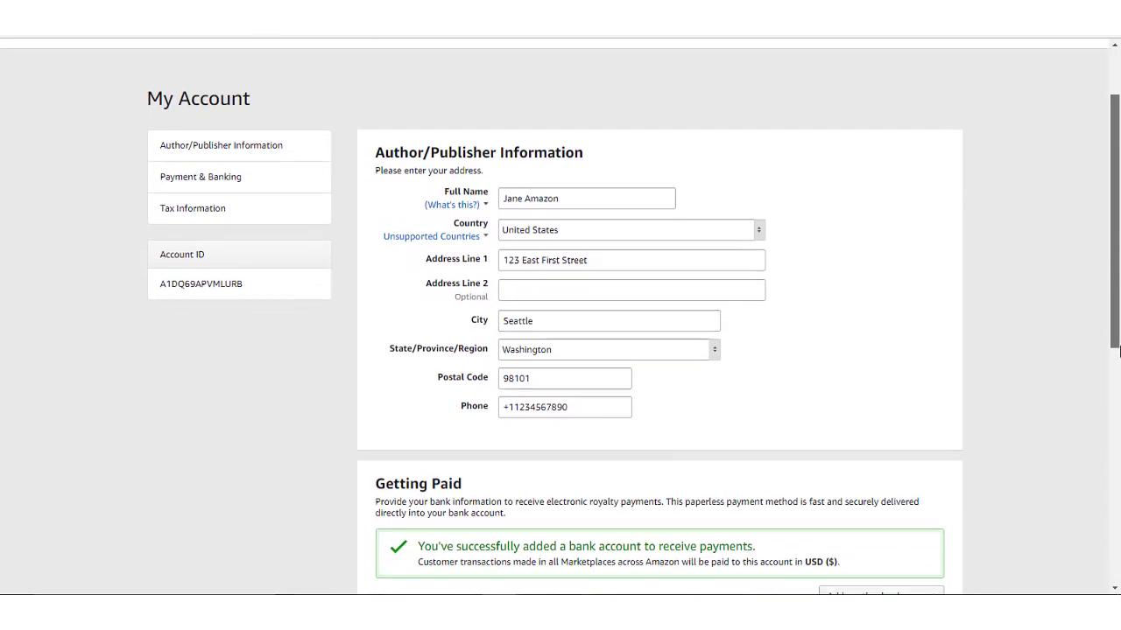
scroll(1117, 550, "down", 3)
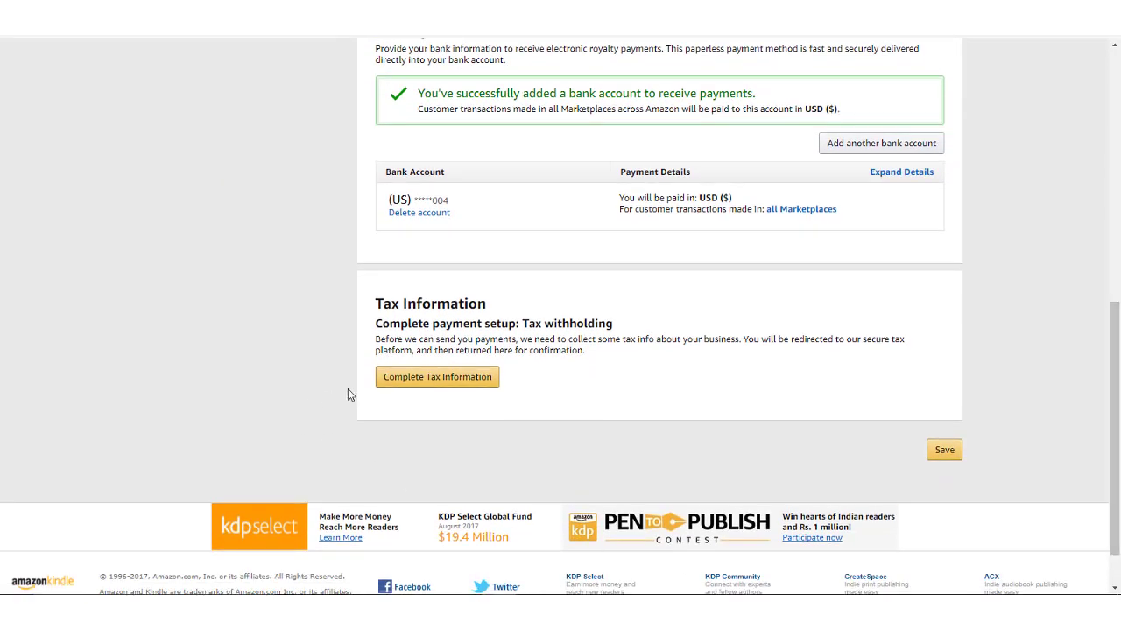
left_click(418, 386)
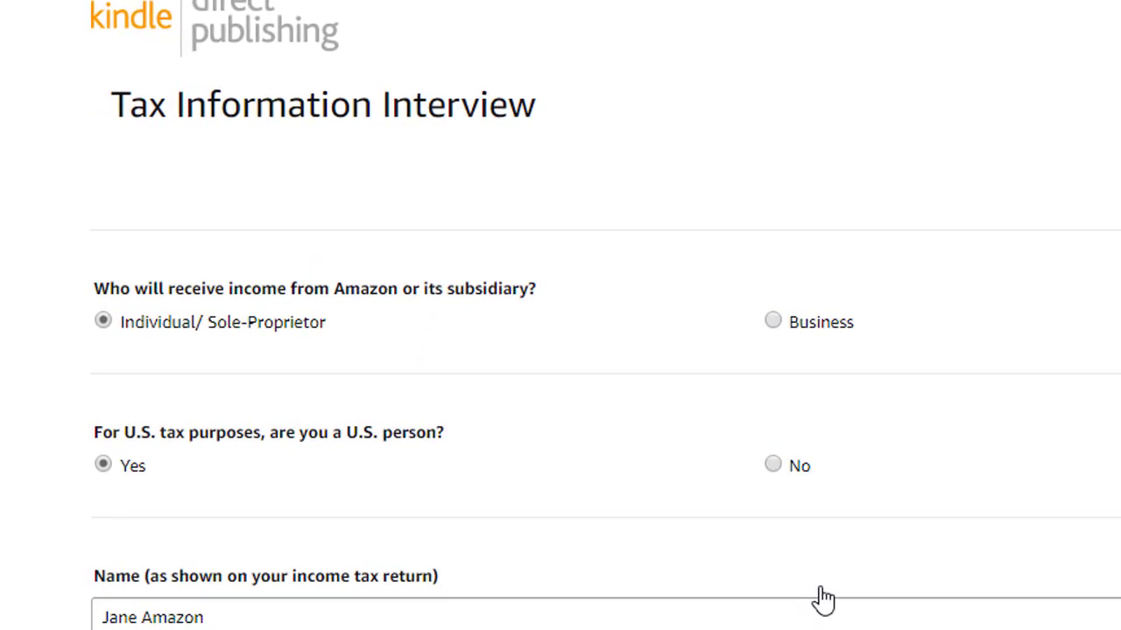
left_click(773, 322)
left_click(103, 322)
left_click(103, 322)
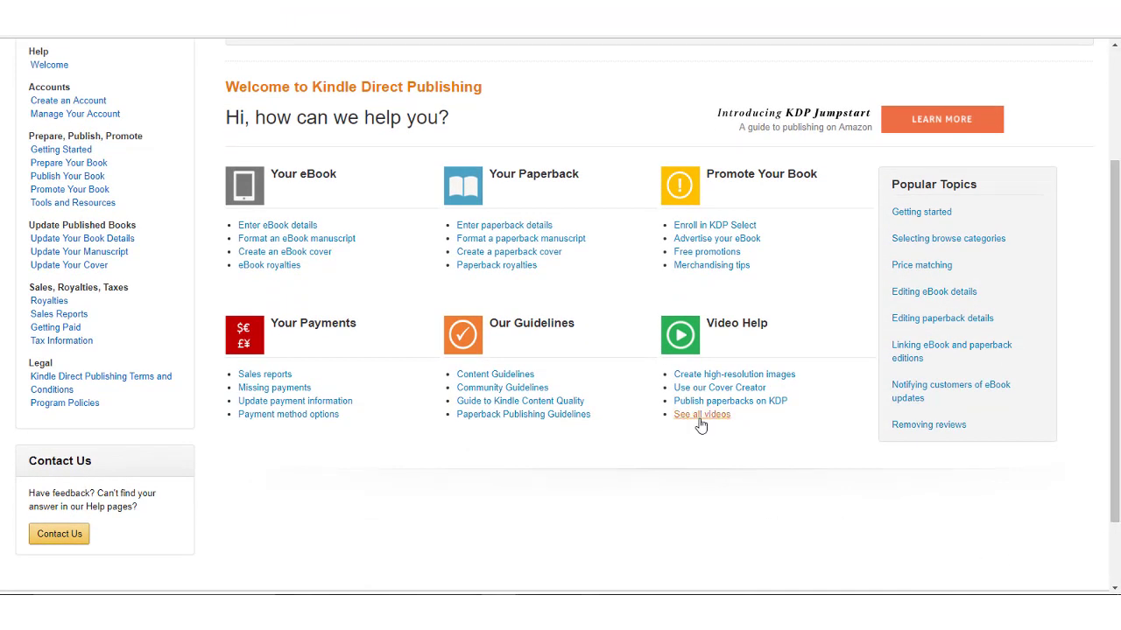
Open 'See all videos' from KDP Help and scroll through the tutorial list.
left_click(701, 415)
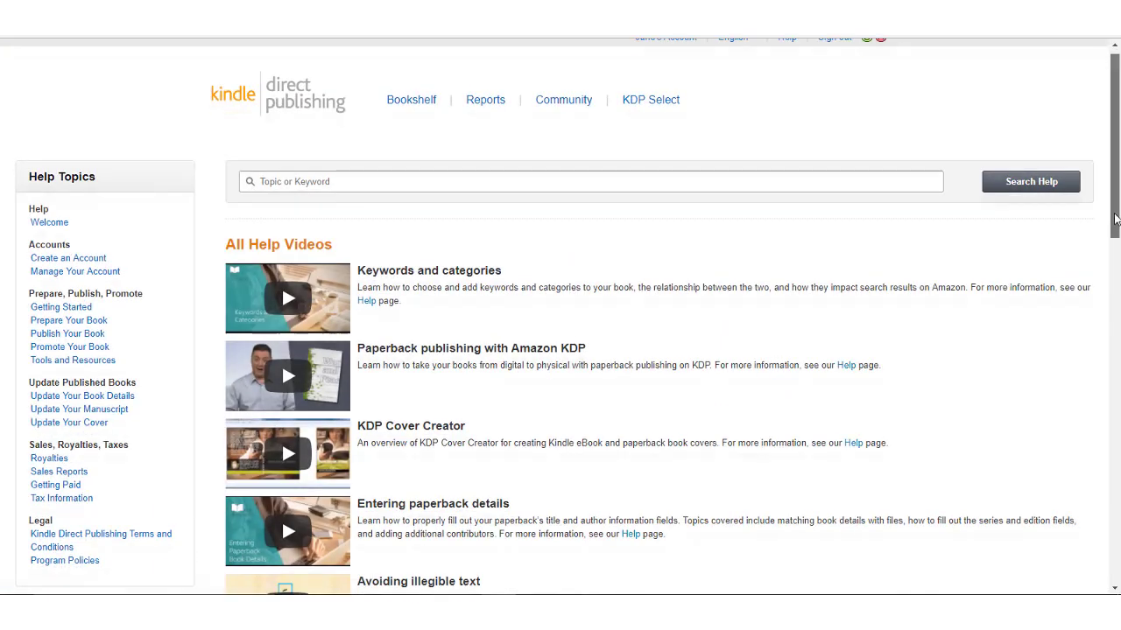
scroll(1117, 287, "down", 2)
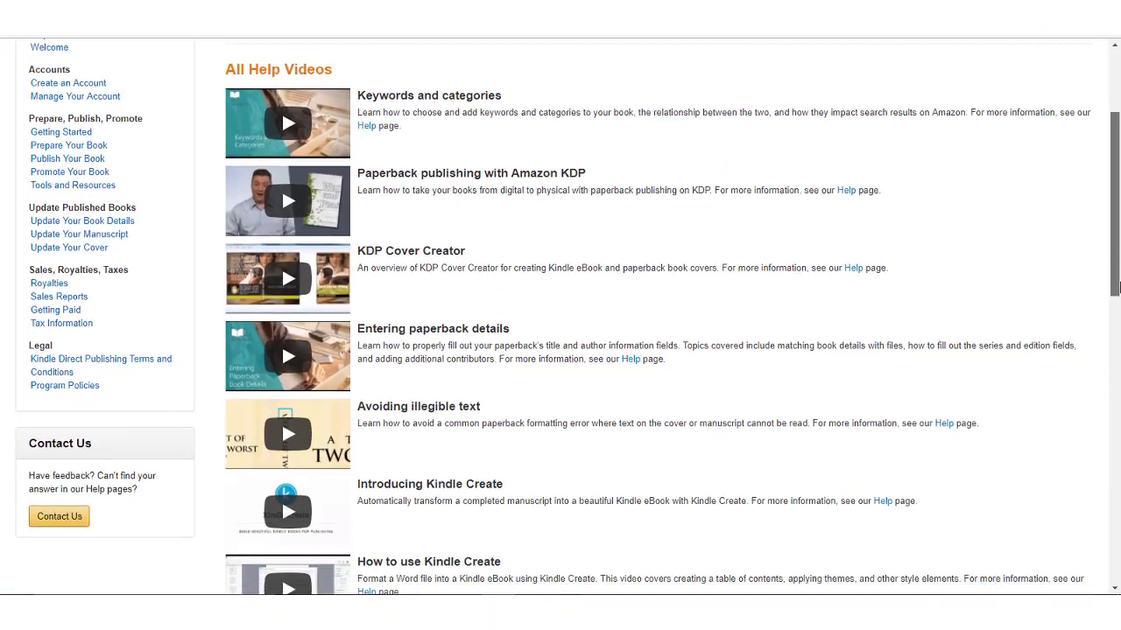
scroll(1117, 287, "down", 3)
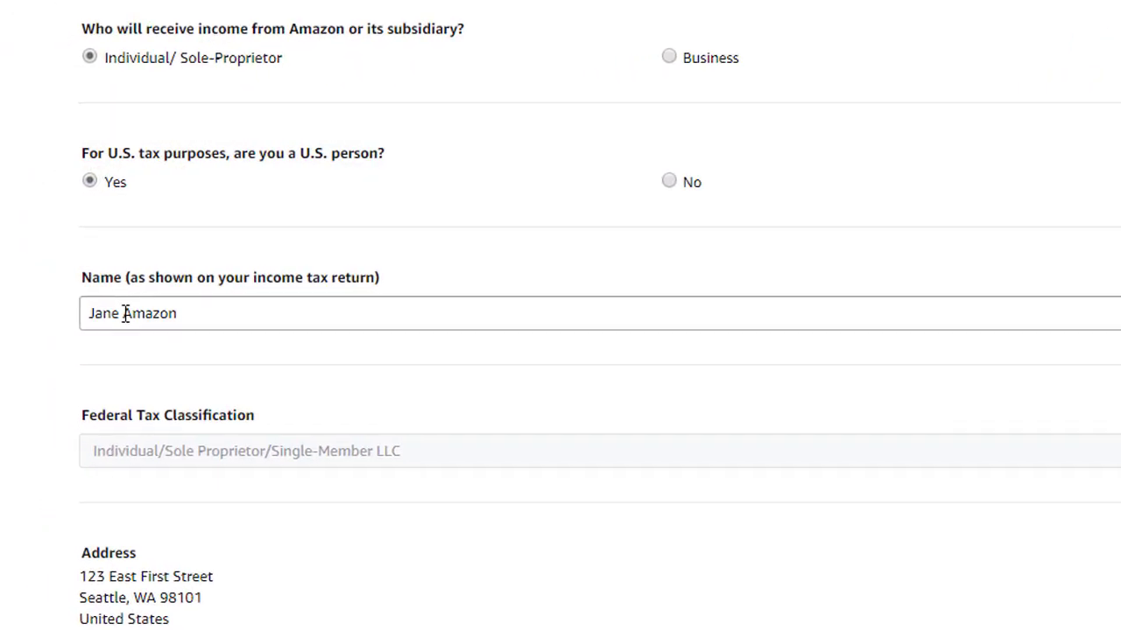
Insert the taxpayer's middle name before the surname in the tax-return name.
left_click(125, 314)
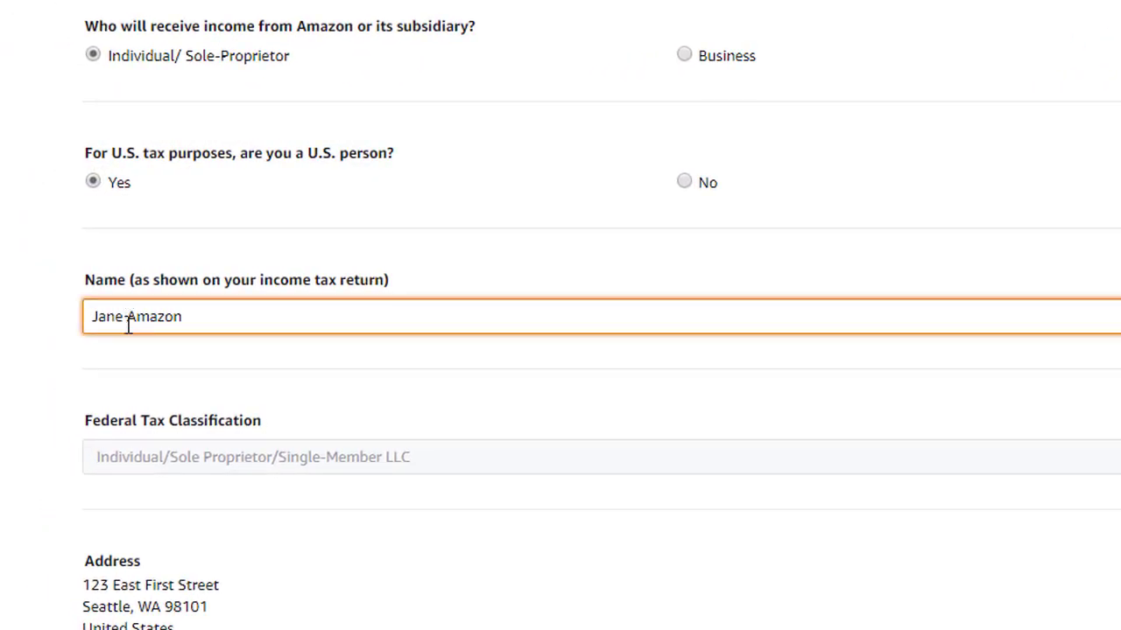
type("Doe")
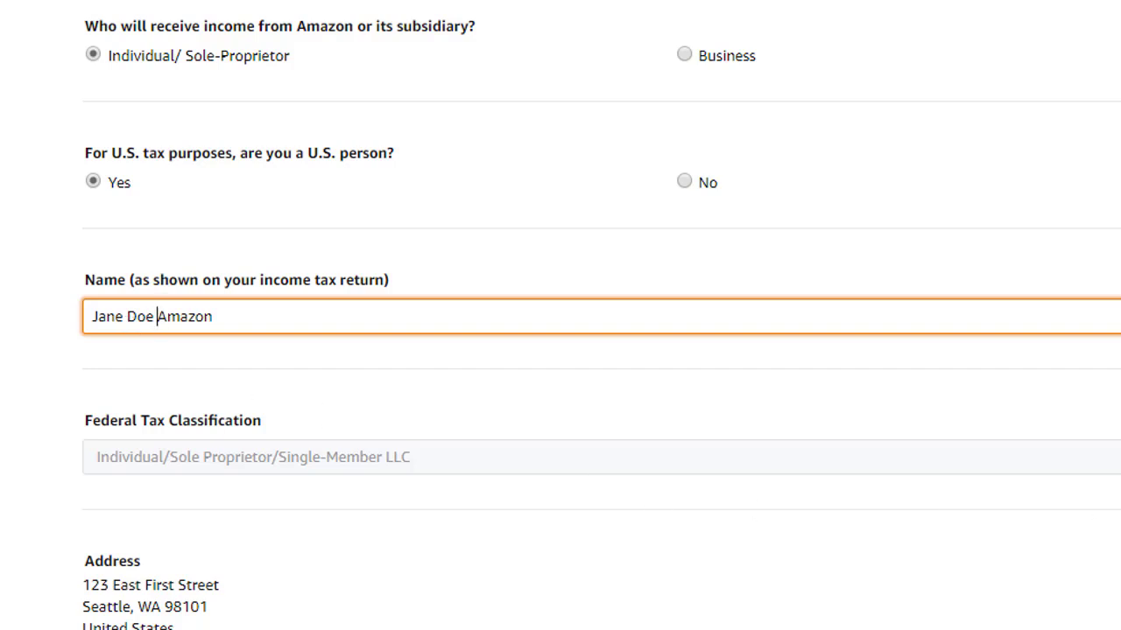
scroll(297, 417, "down", 3)
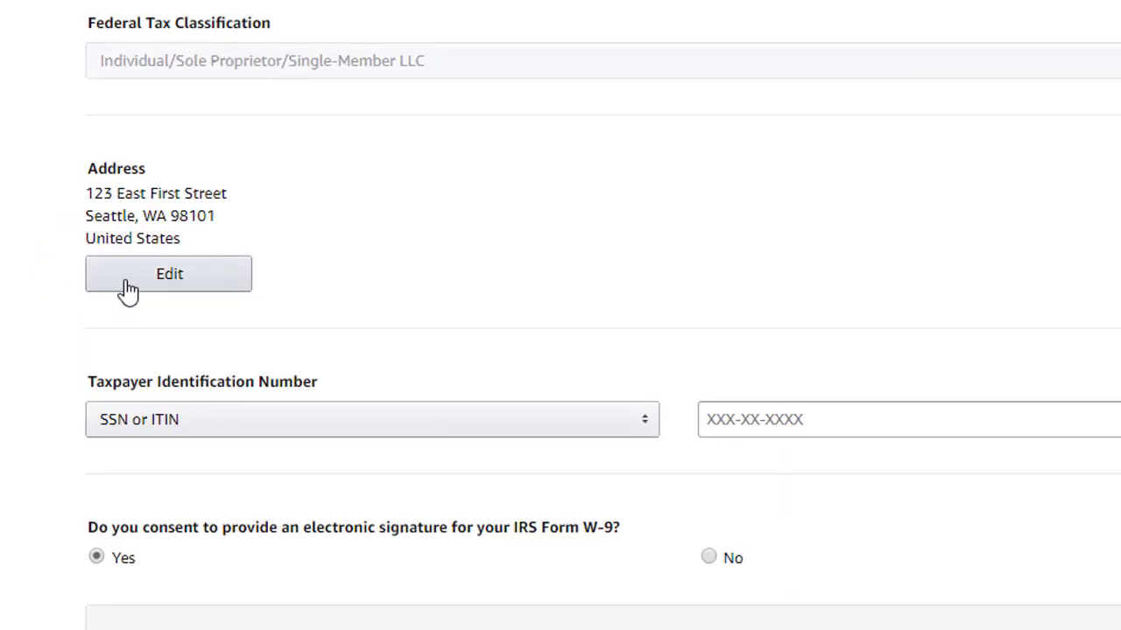
Replace the street address and correct the ZIP code's last digit, then finish editing.
left_click(128, 292)
left_click_drag(239, 249, 76, 243)
type("410 ")
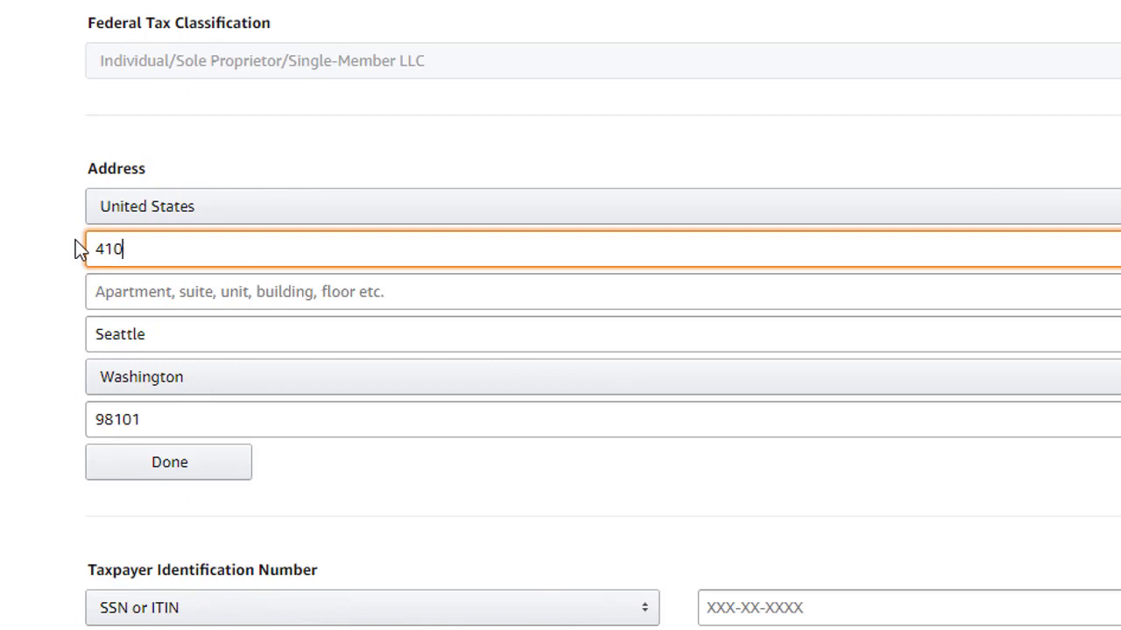
type("Terry Ave N")
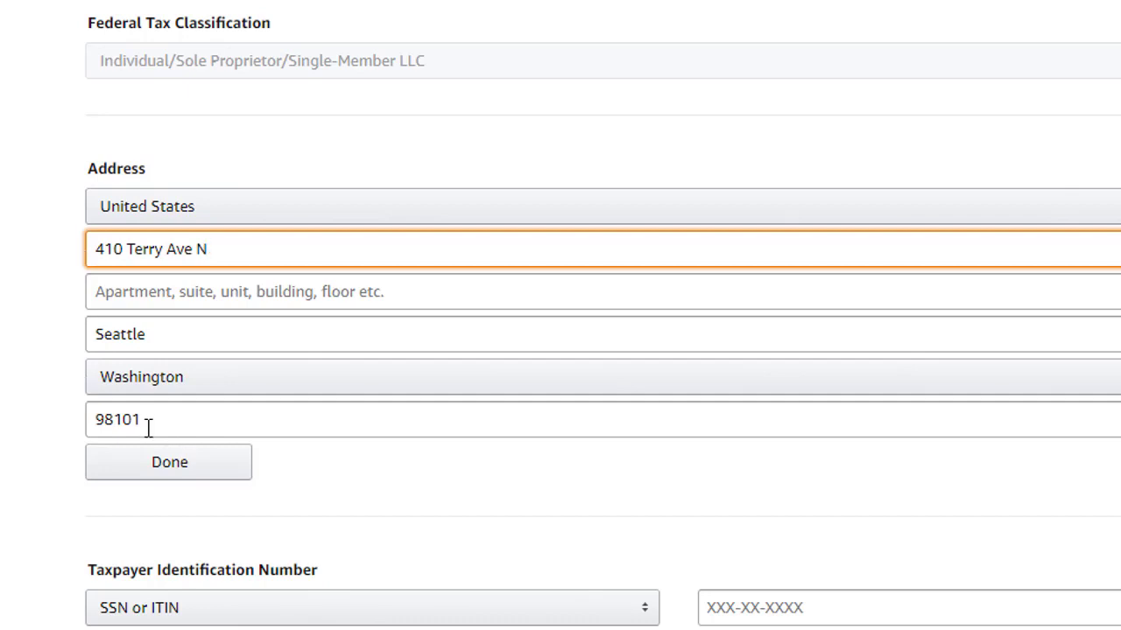
left_click_drag(148, 424, 138, 424)
type("9")
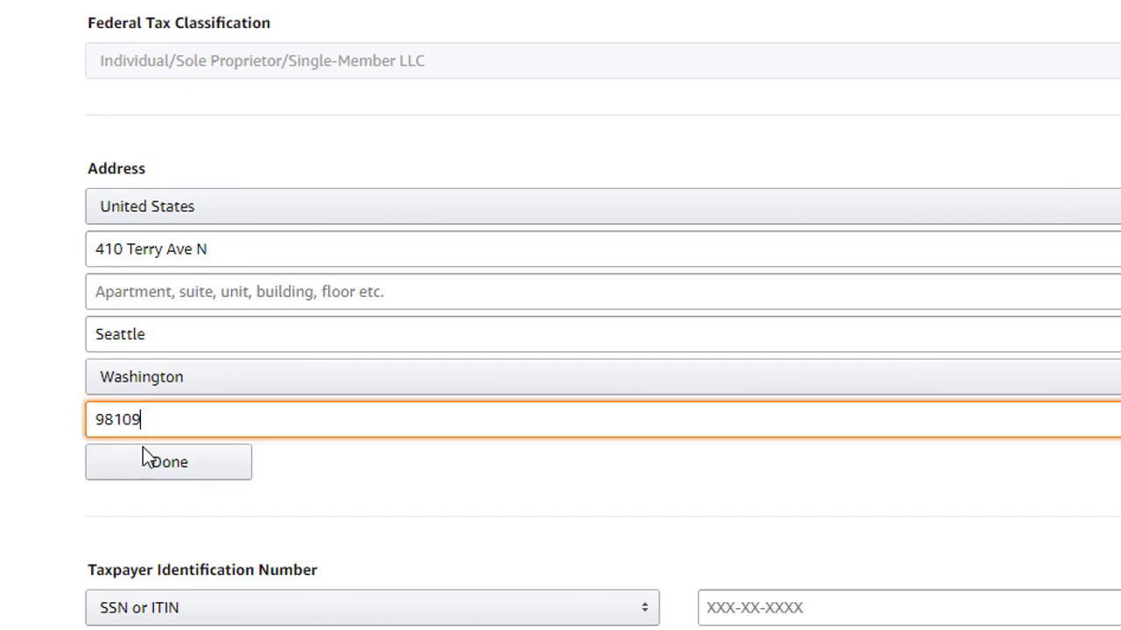
left_click(143, 455)
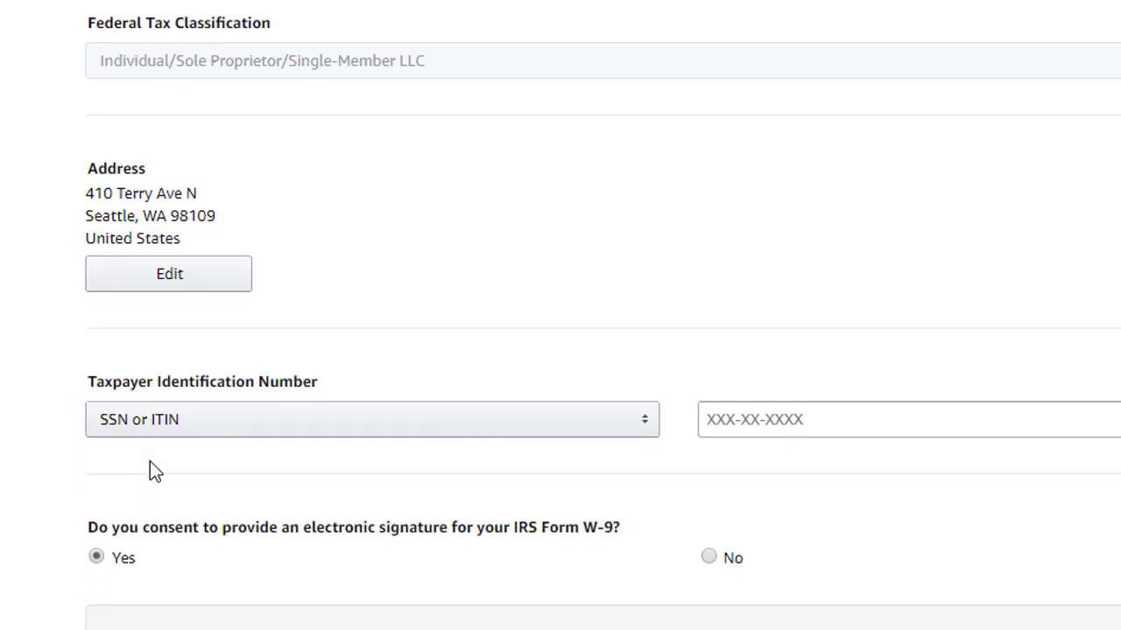
Keep 'SSN or ITIN' as the TIN type and enter the Social Security number.
scroll(150, 463, "down", 1)
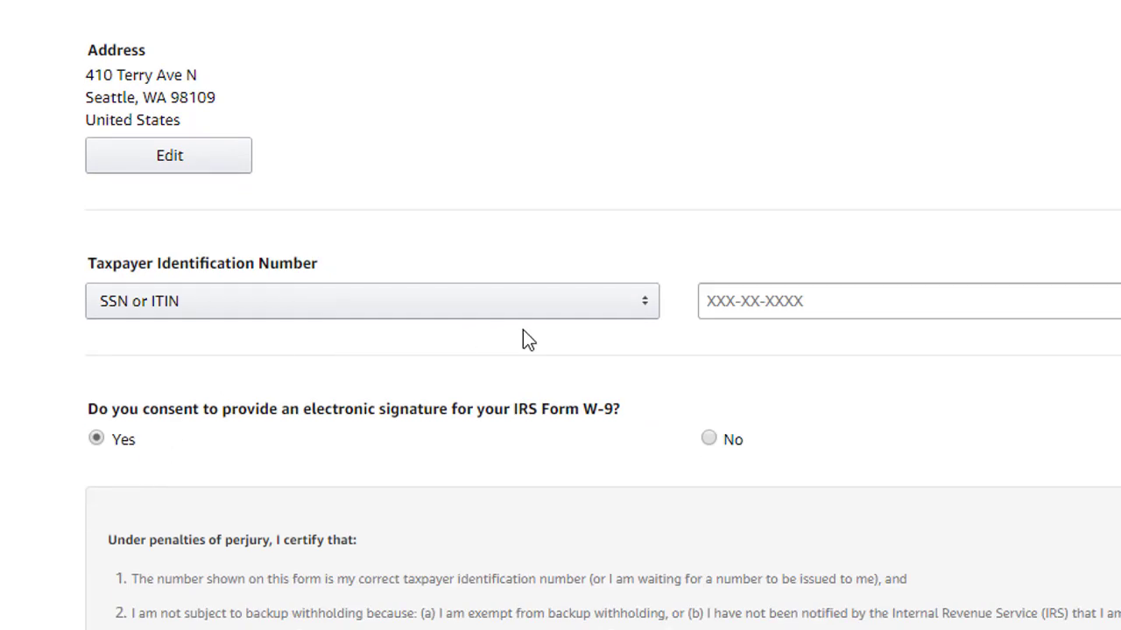
left_click(649, 304)
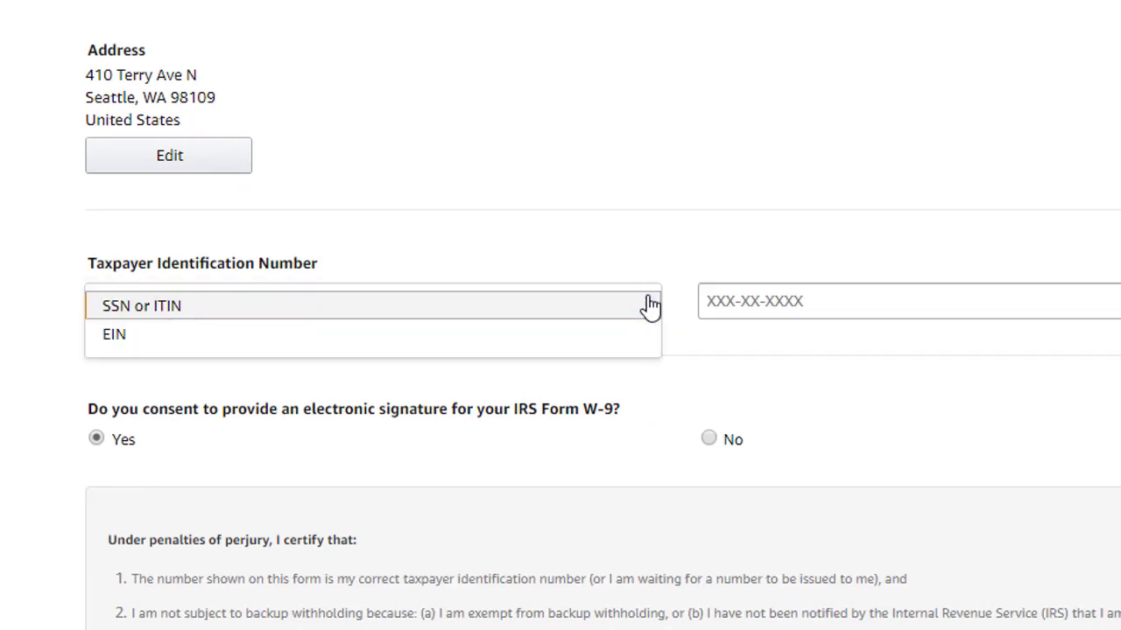
left_click(650, 305)
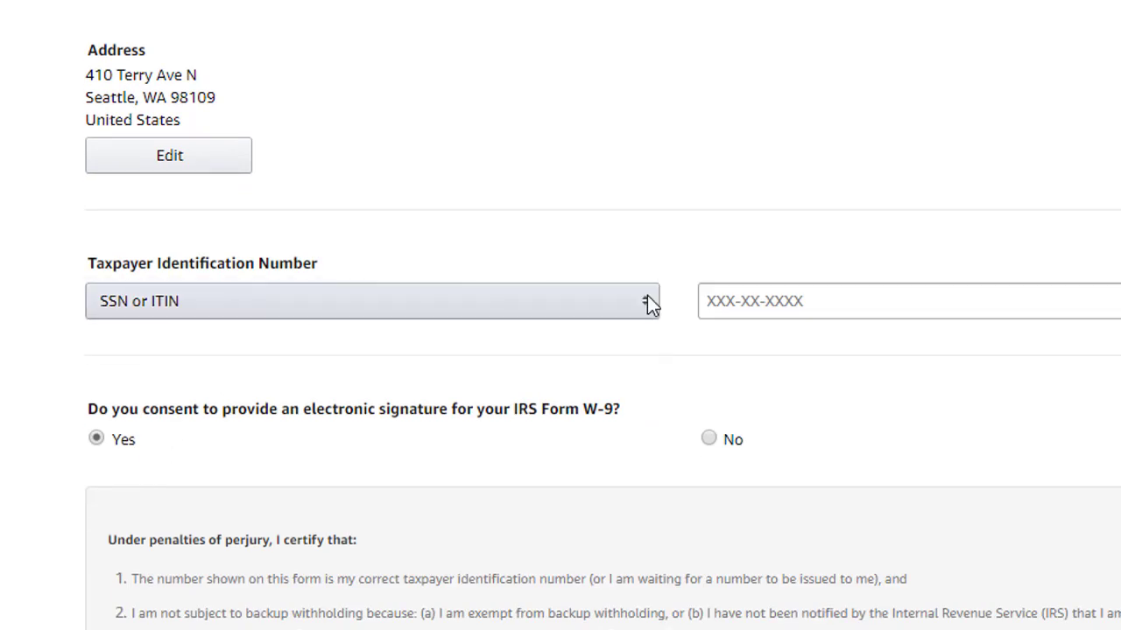
left_click(738, 305)
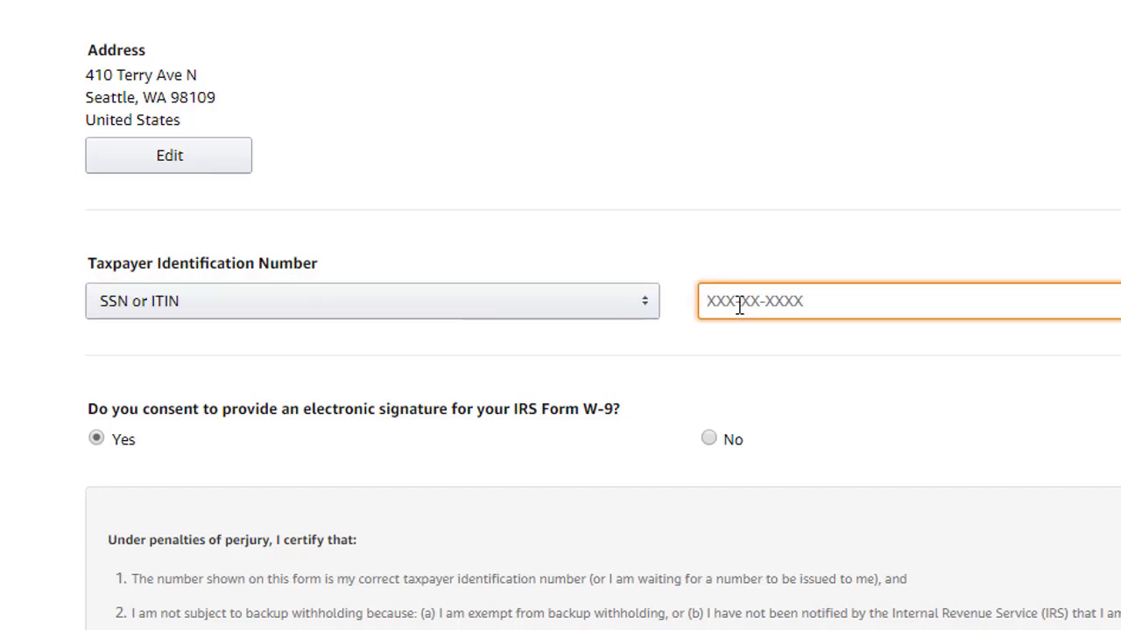
type("007-0")
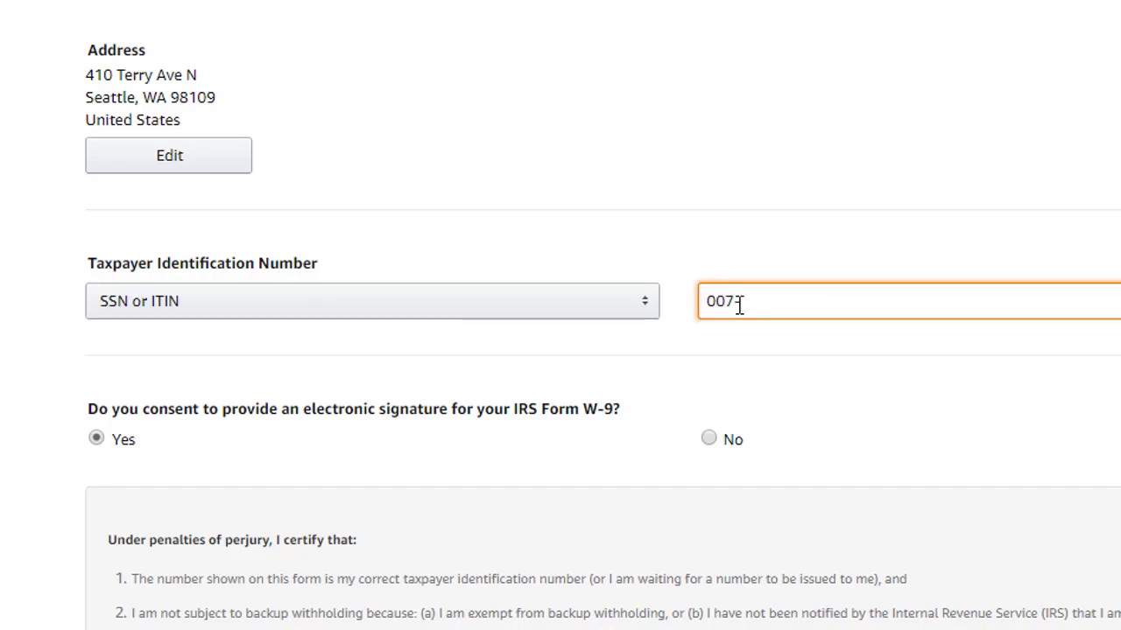
type("0-9876")
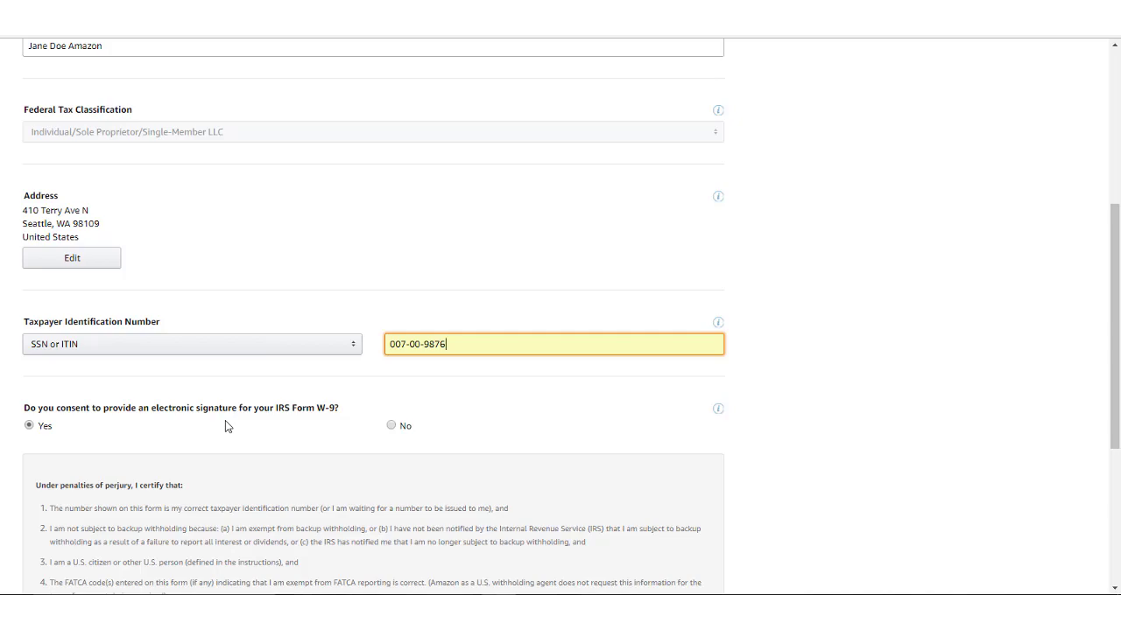
Set the W-9 electronic-signature consent to Yes to reveal the certification section.
scroll(225, 425, "down", 3)
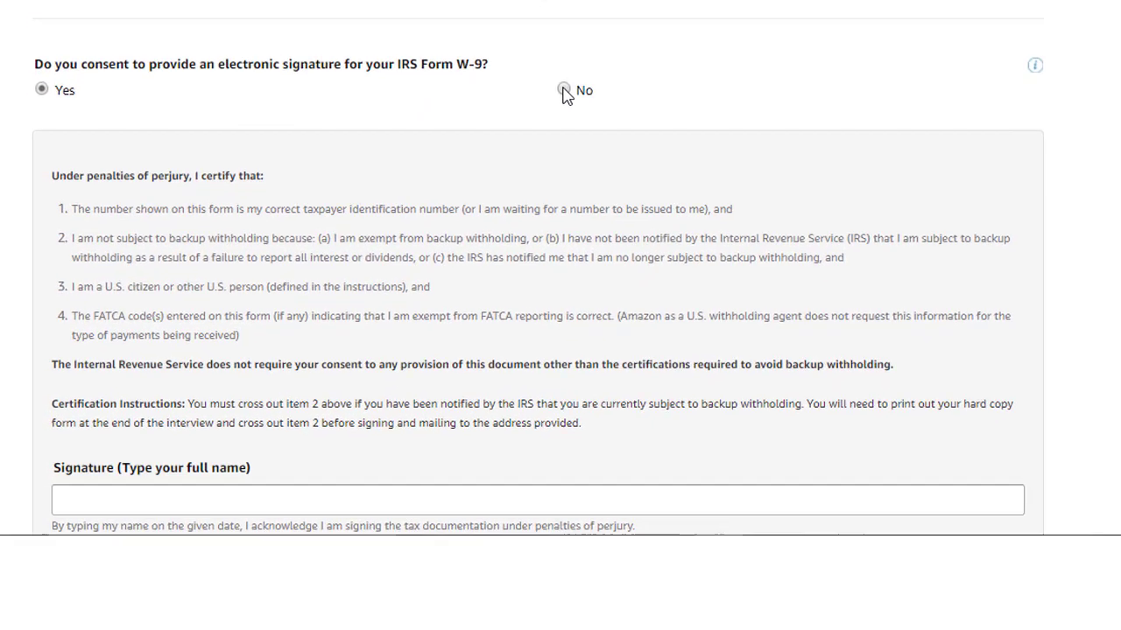
left_click(390, 285)
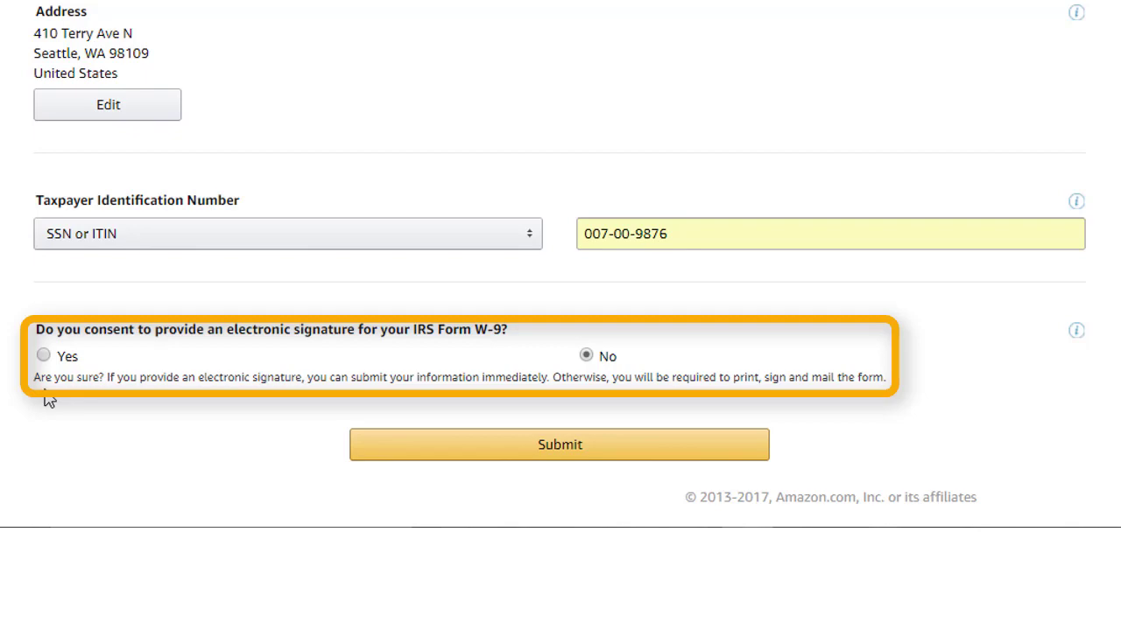
left_click(42, 354)
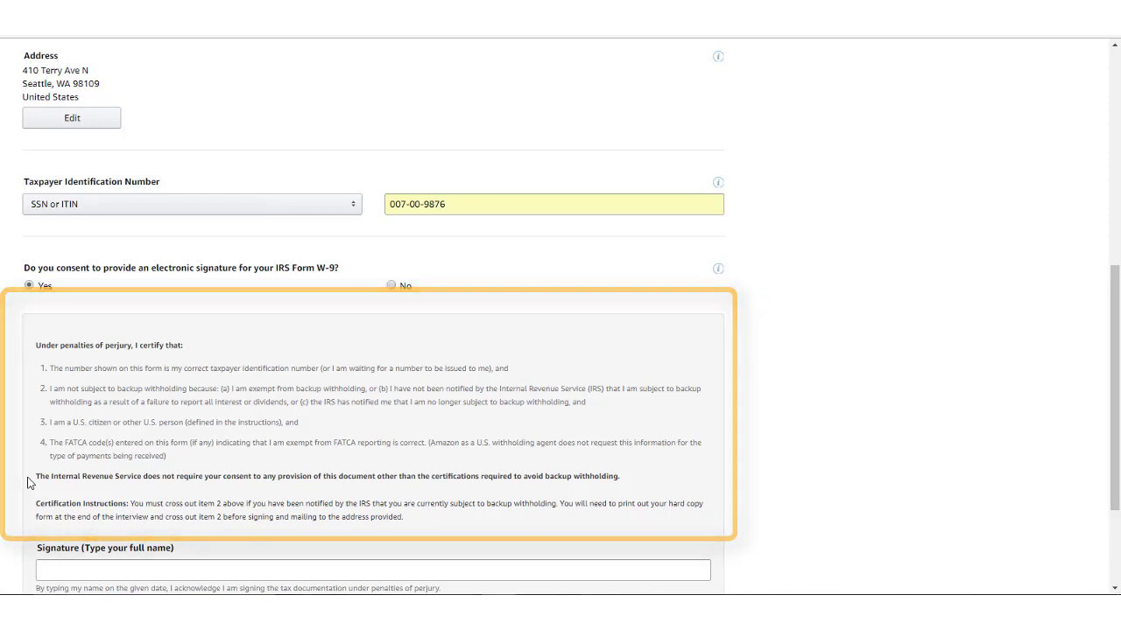
scroll(31, 477, "down", 1)
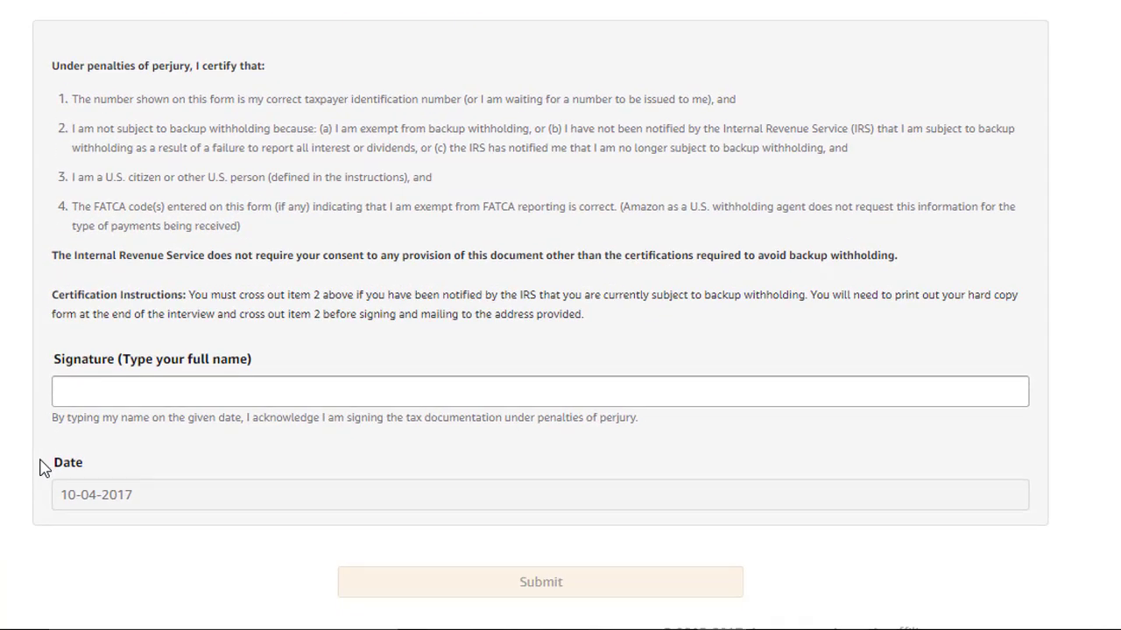
scroll(40, 468, "down", 1)
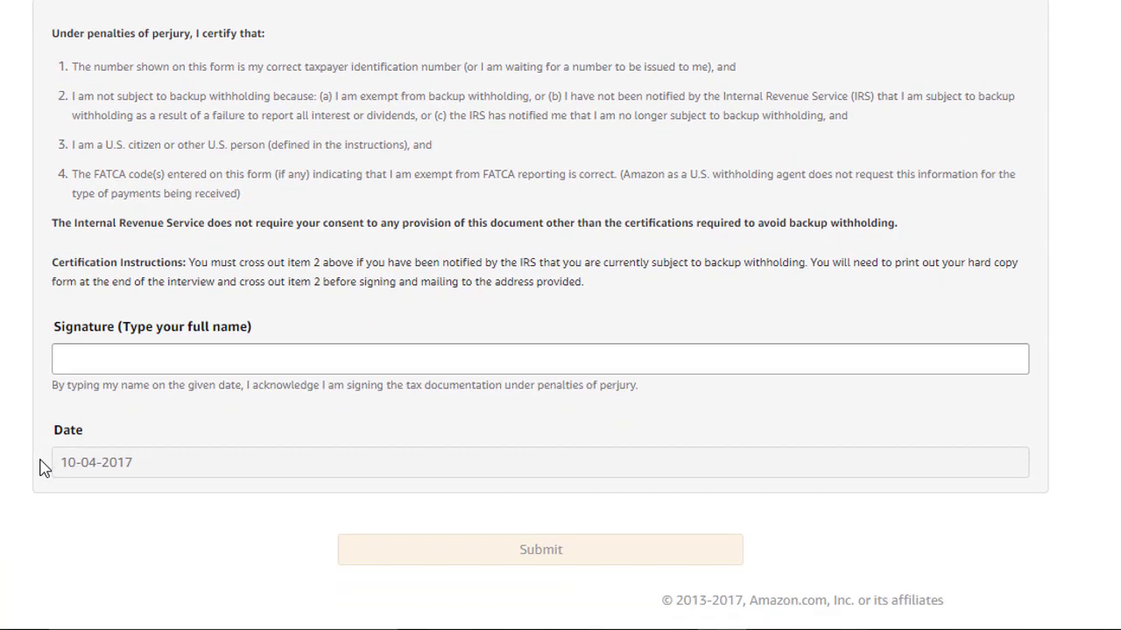
Enter the taxpayer's full name as the signature and submit the W-9.
left_click(134, 361)
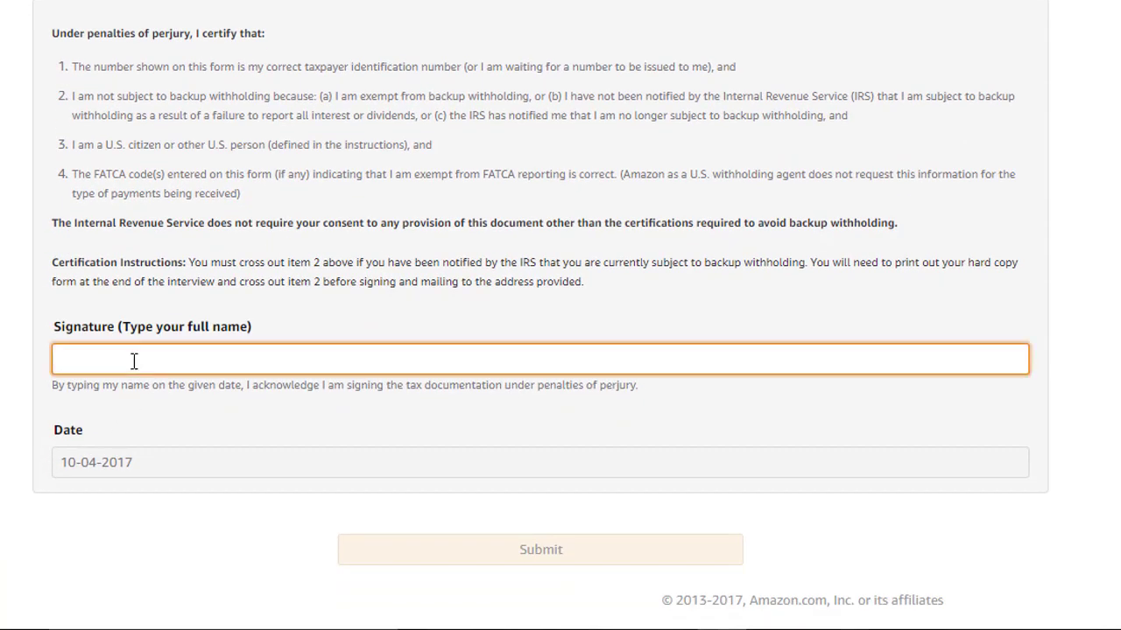
type("Ja")
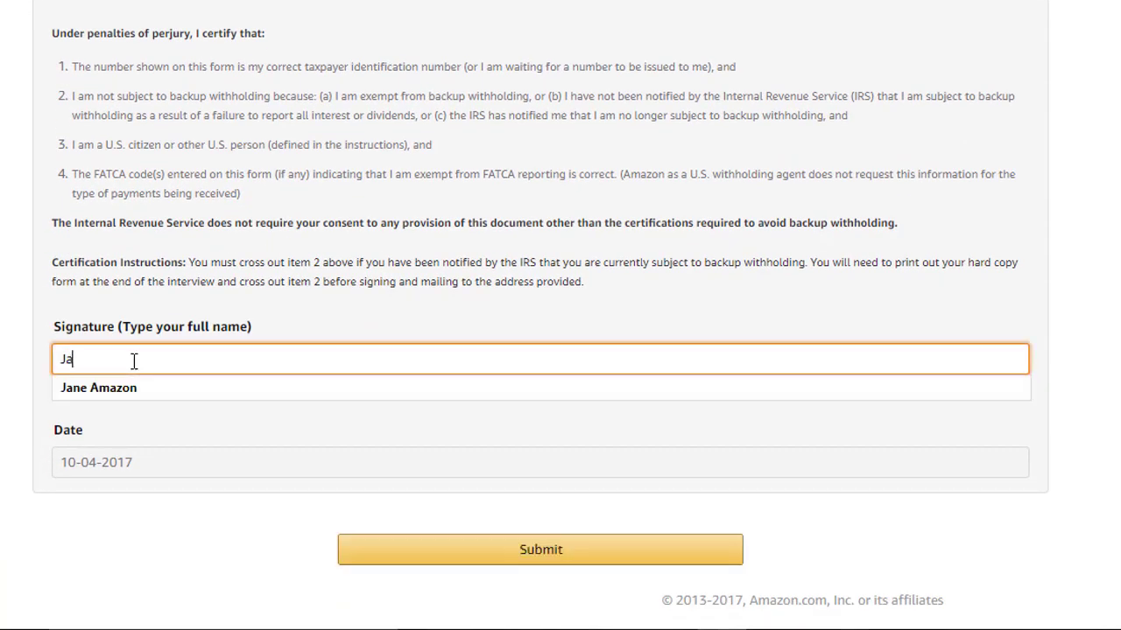
type("ne Do")
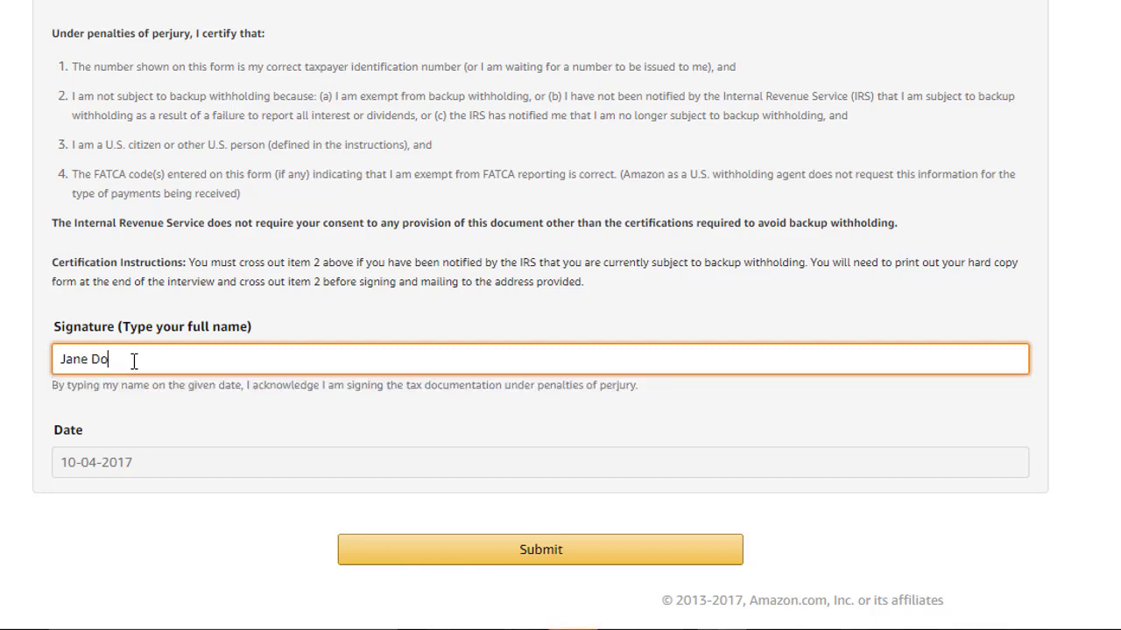
type("e Amazon")
left_click(501, 561)
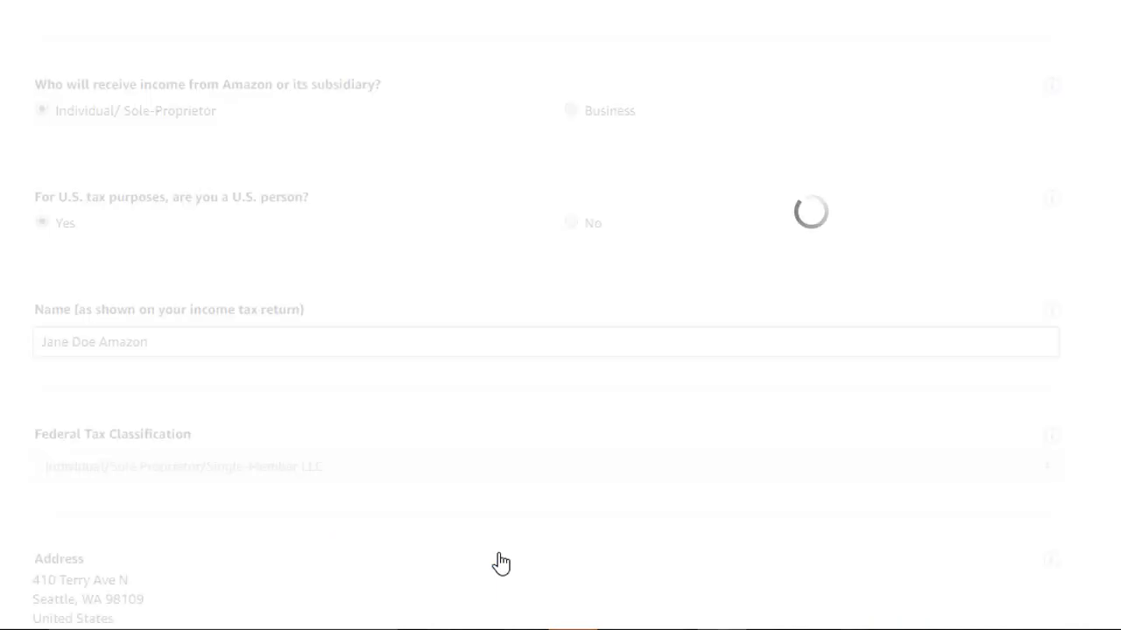
Choose 'Don't send me a paper form' for year-end delivery and exit to the Bookshelf.
scroll(1099, 370, "down", 4)
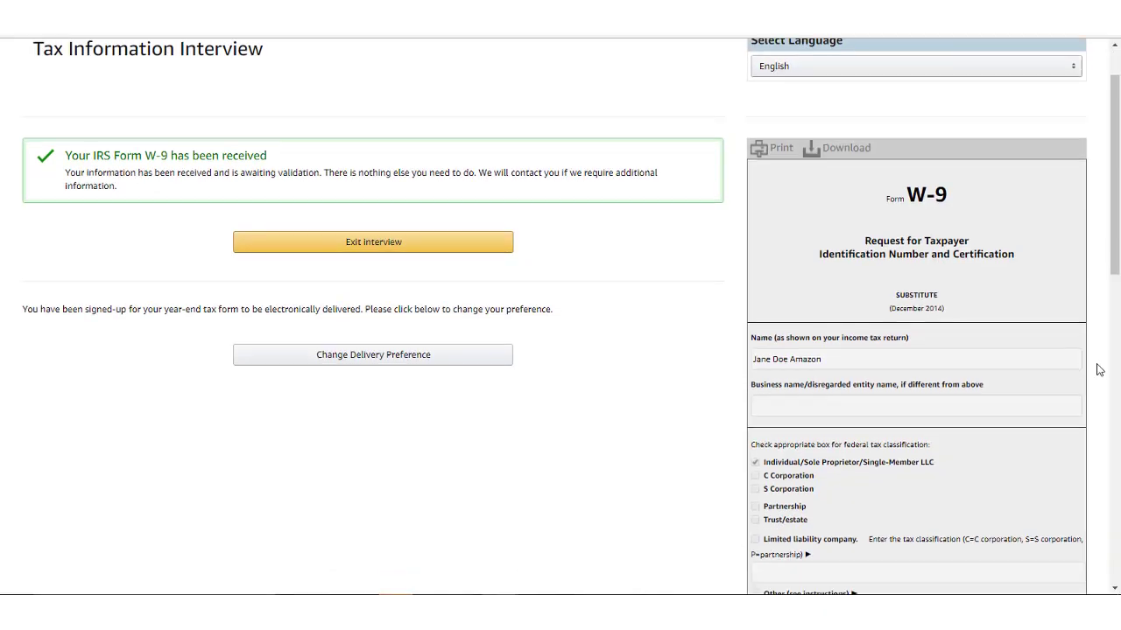
scroll(1098, 369, "down", 7)
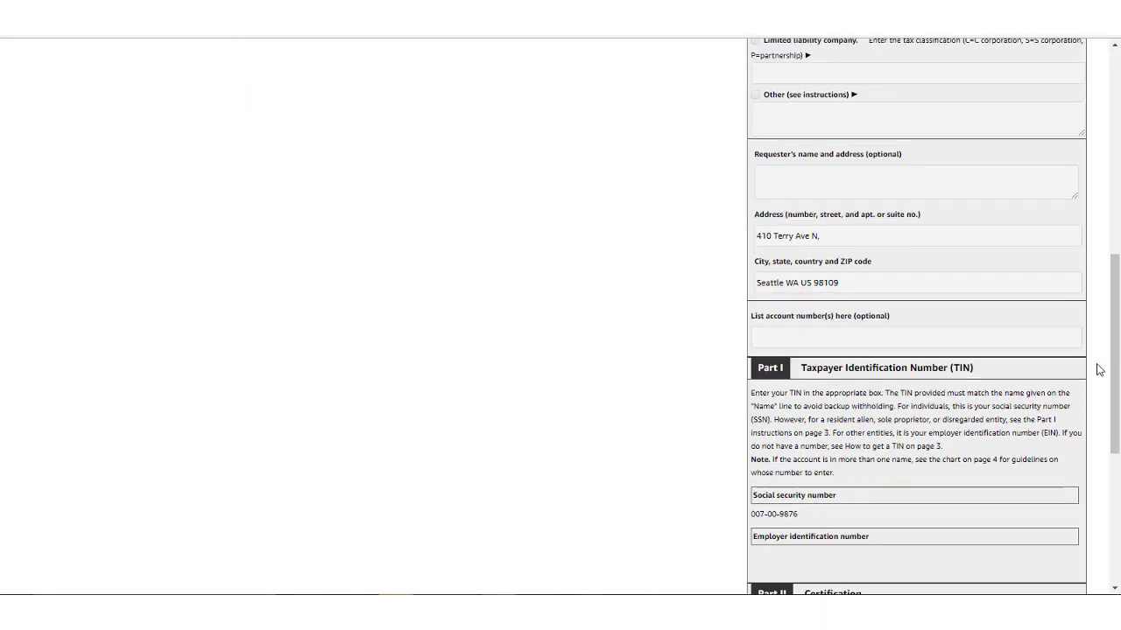
scroll(1098, 370, "up", 11)
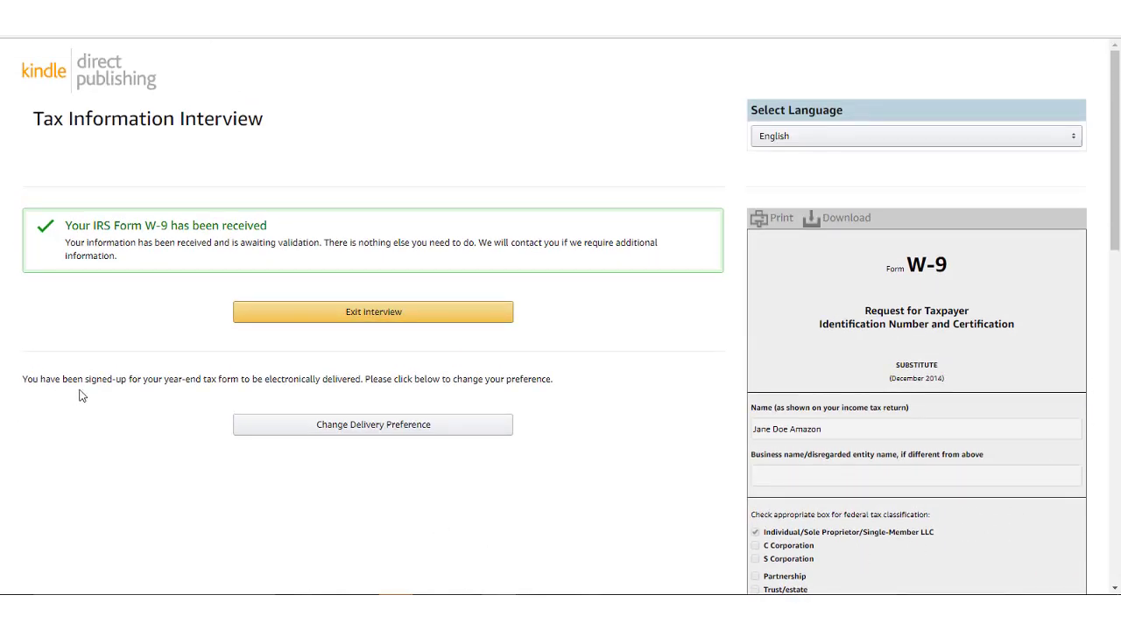
left_click(443, 428)
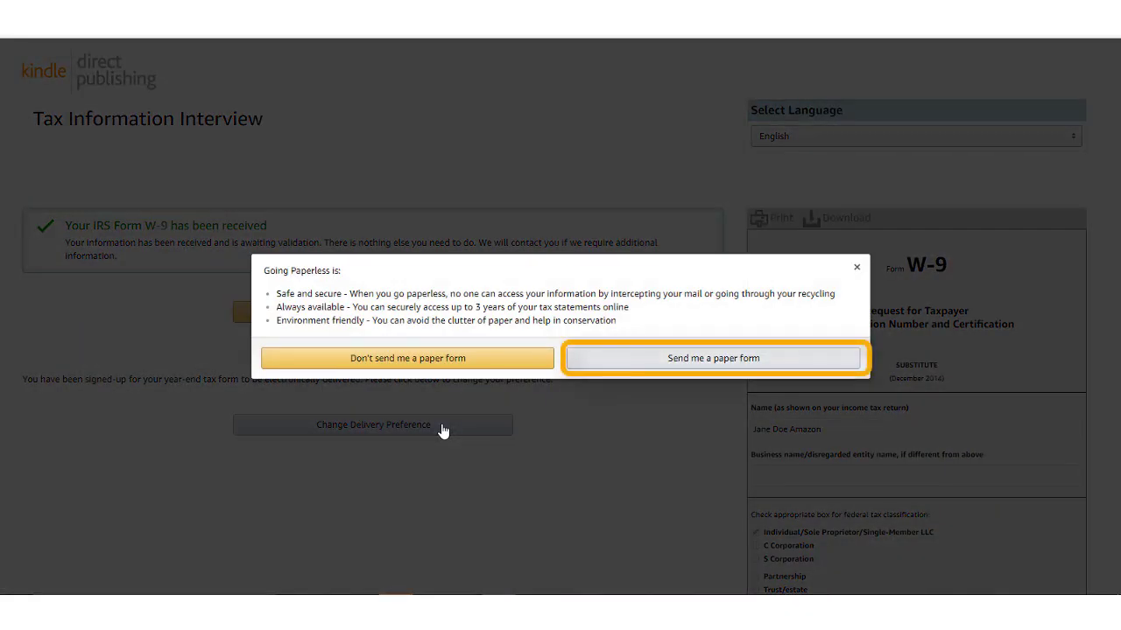
left_click(442, 359)
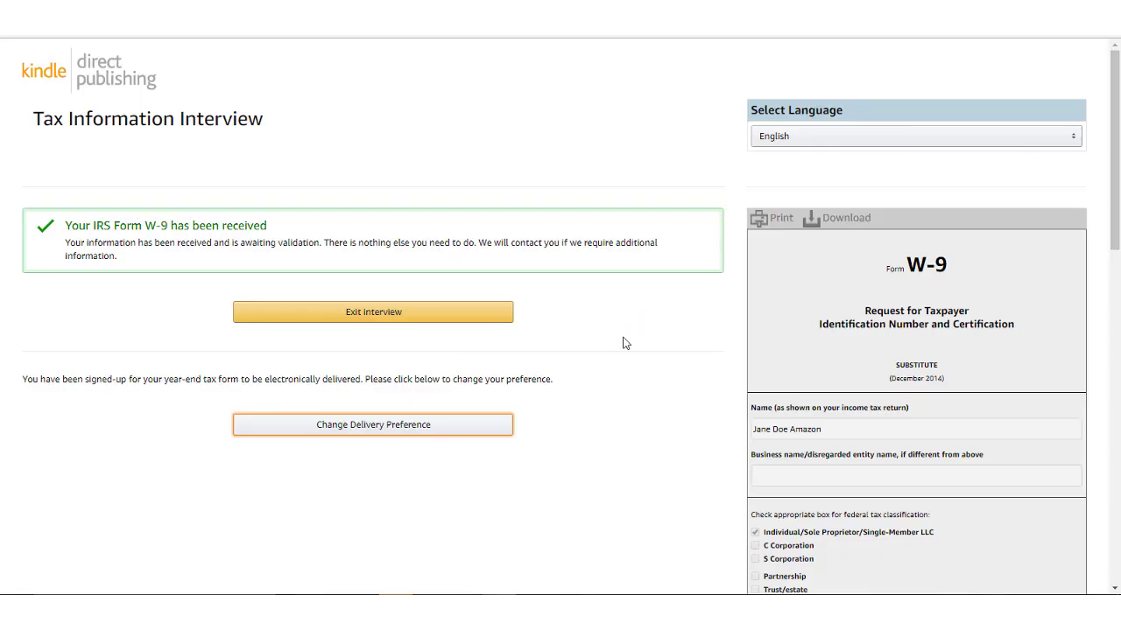
left_click(363, 321)
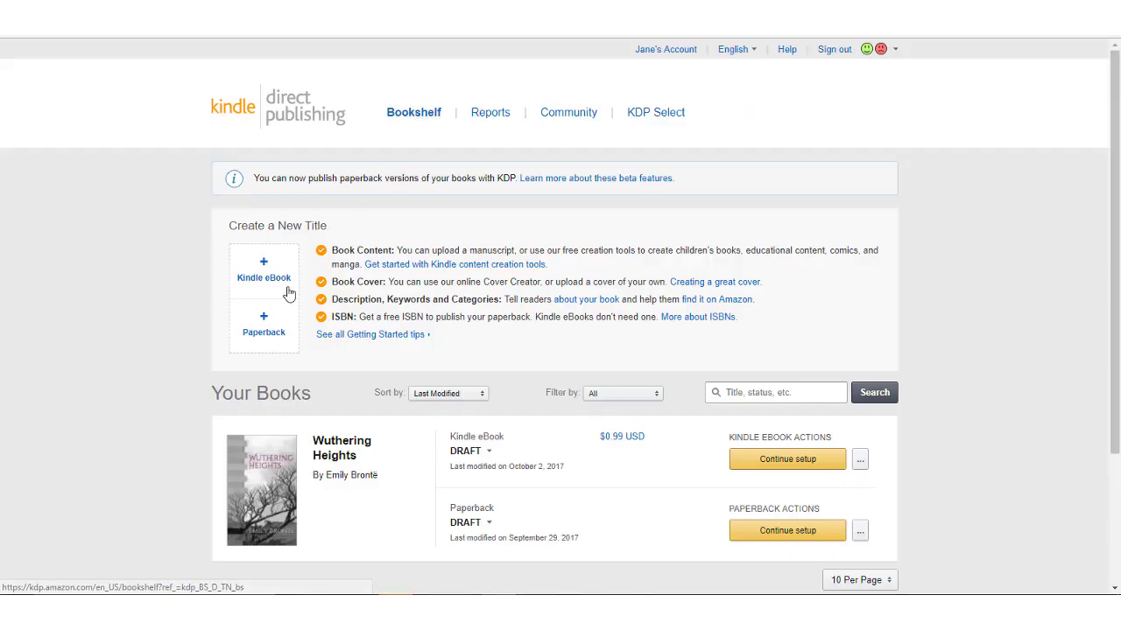
left_click(274, 338)
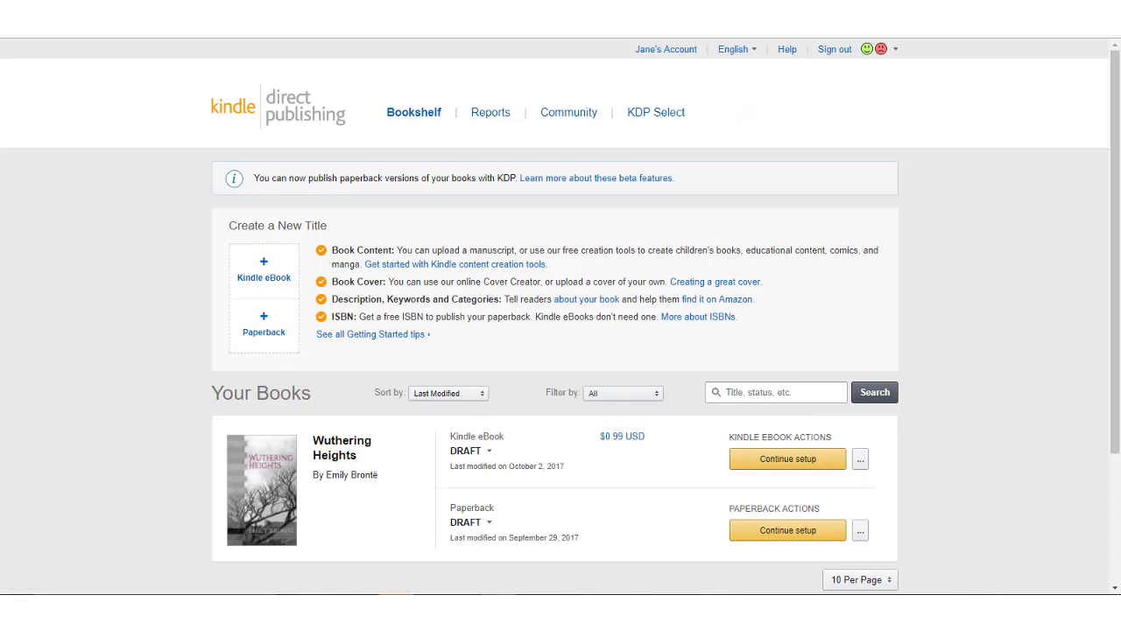